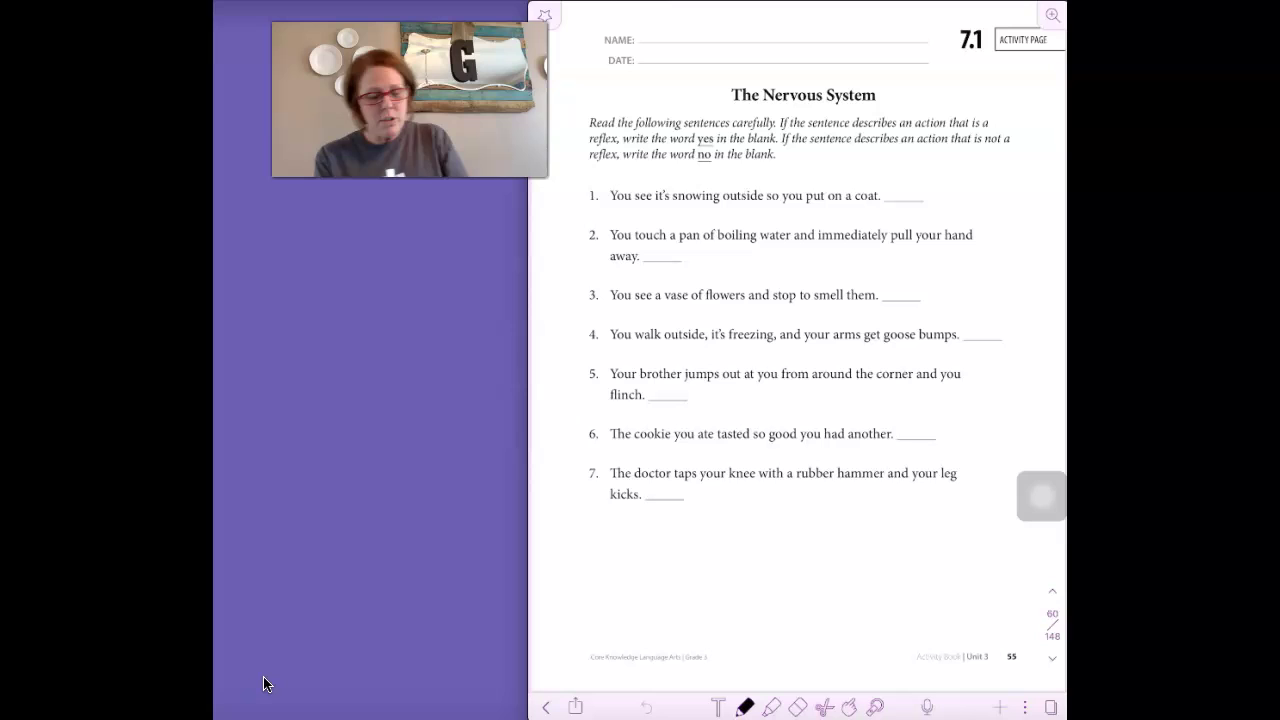
Handwrite the answer 'no' in blank 1 of Activity Page 7.1.
drag(889, 201, 905, 189)
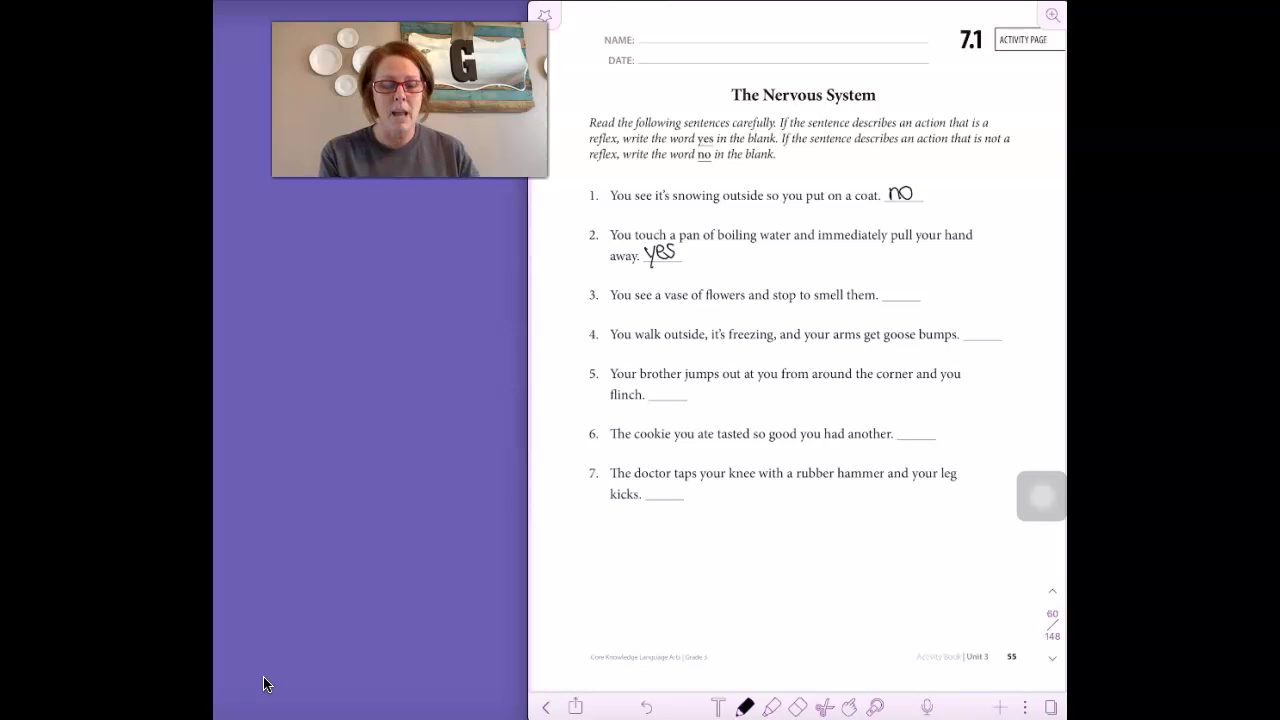
Advance from page 60 to page 61, the back page asking why doctors check reflexes.
key(Page_Down)
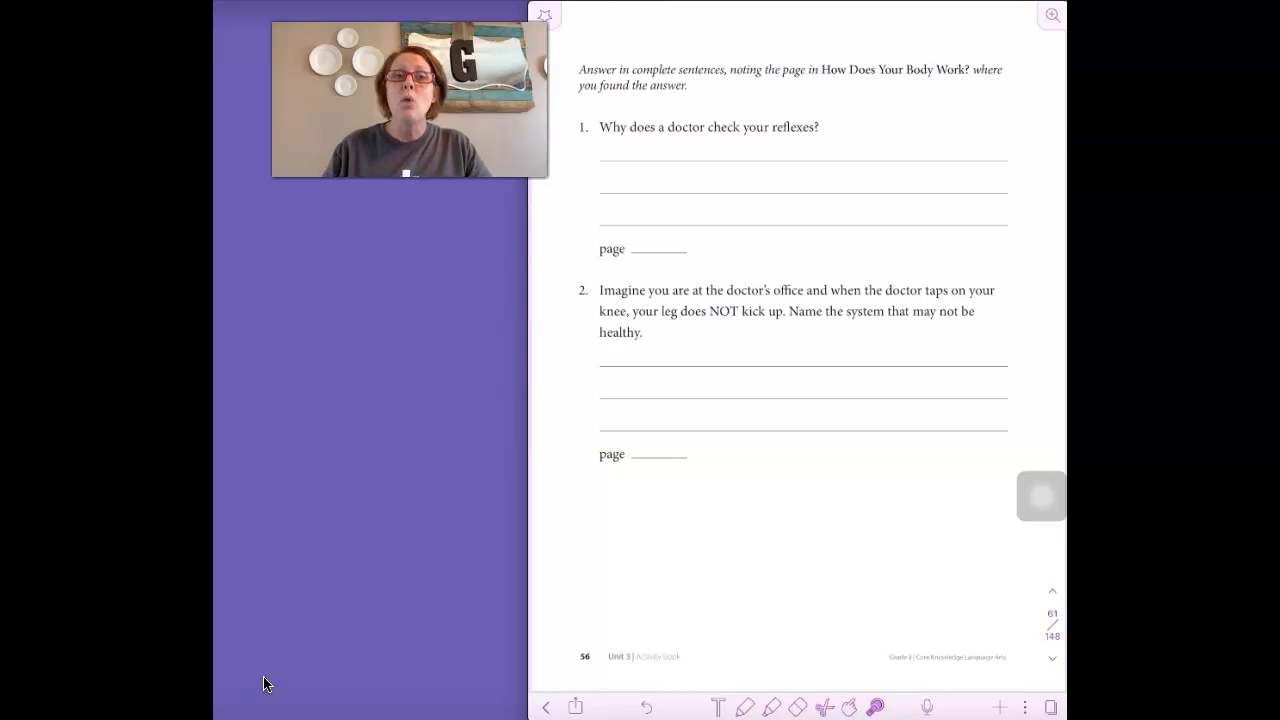
click(250, 691)
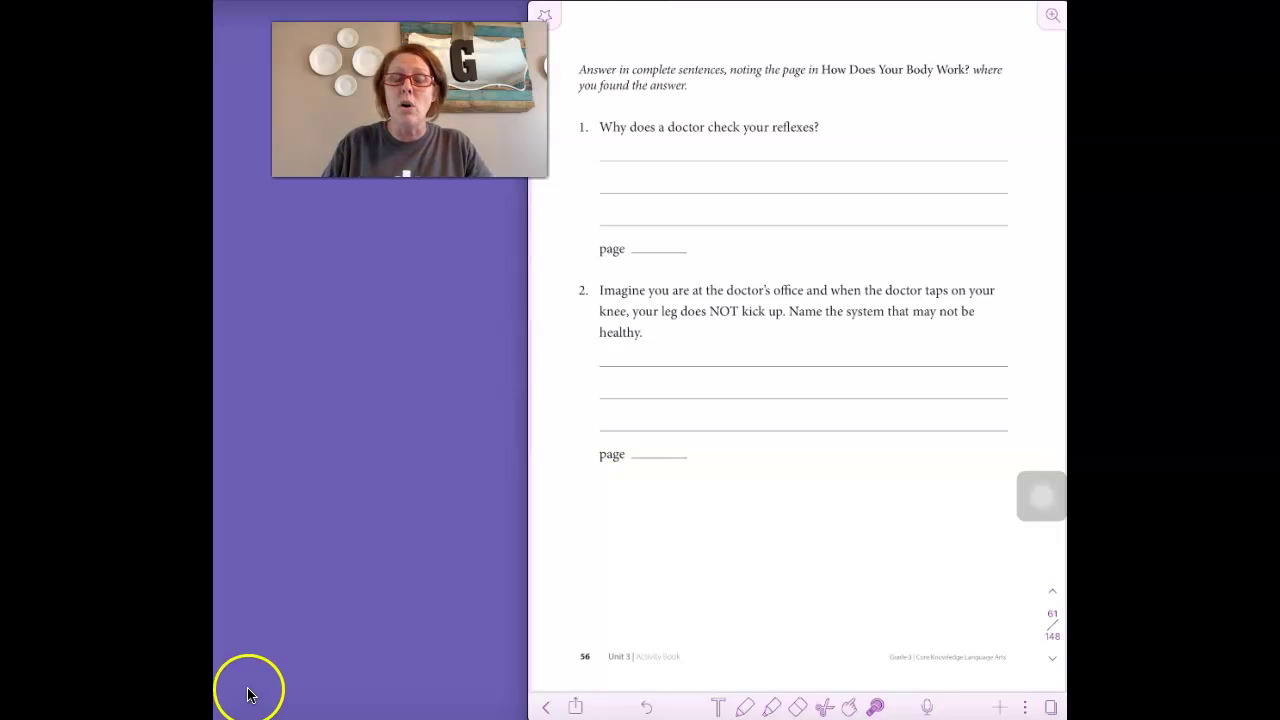
click(238, 682)
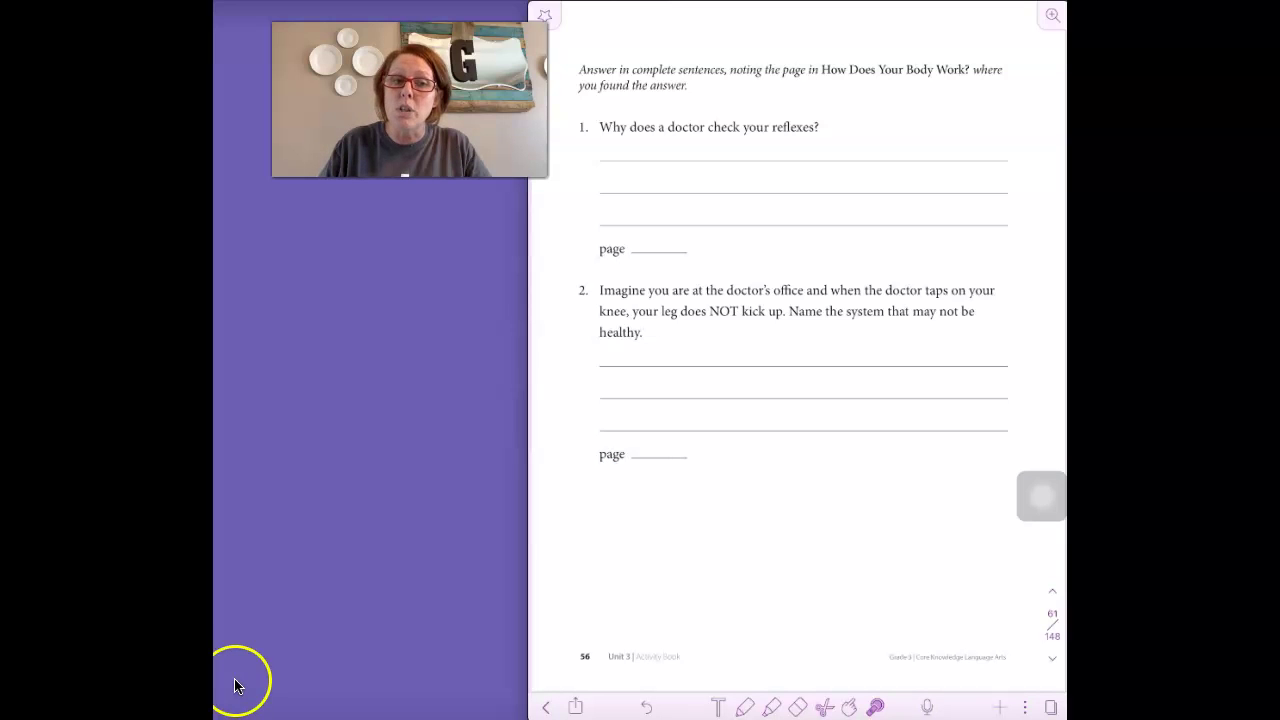